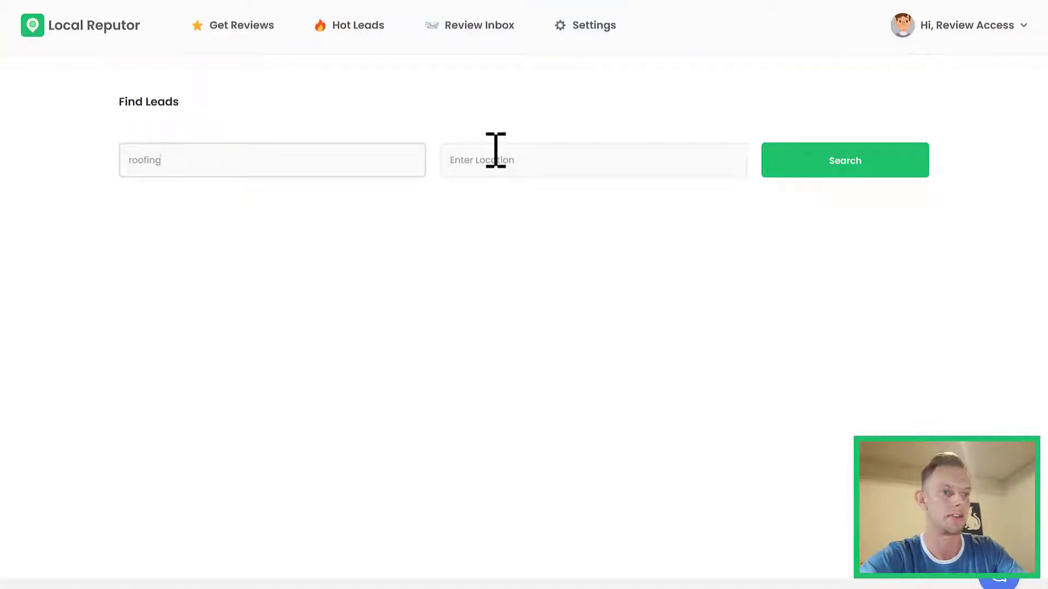
Search for roofing leads located in Ohio, USA, and look through the listed businesses' ratings, reviews and listing status.
click(493, 167)
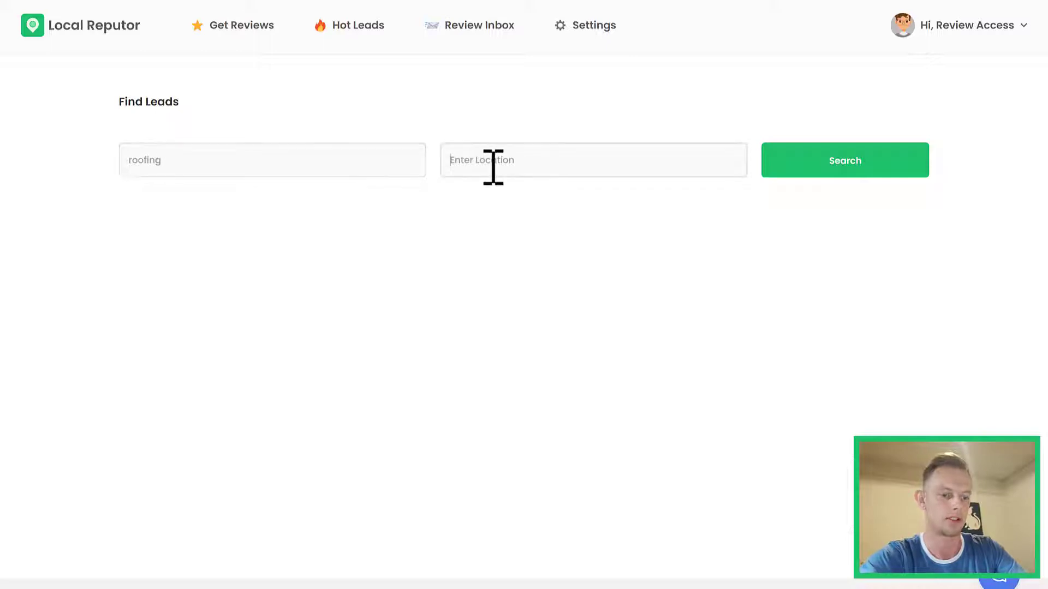
text(ohio)
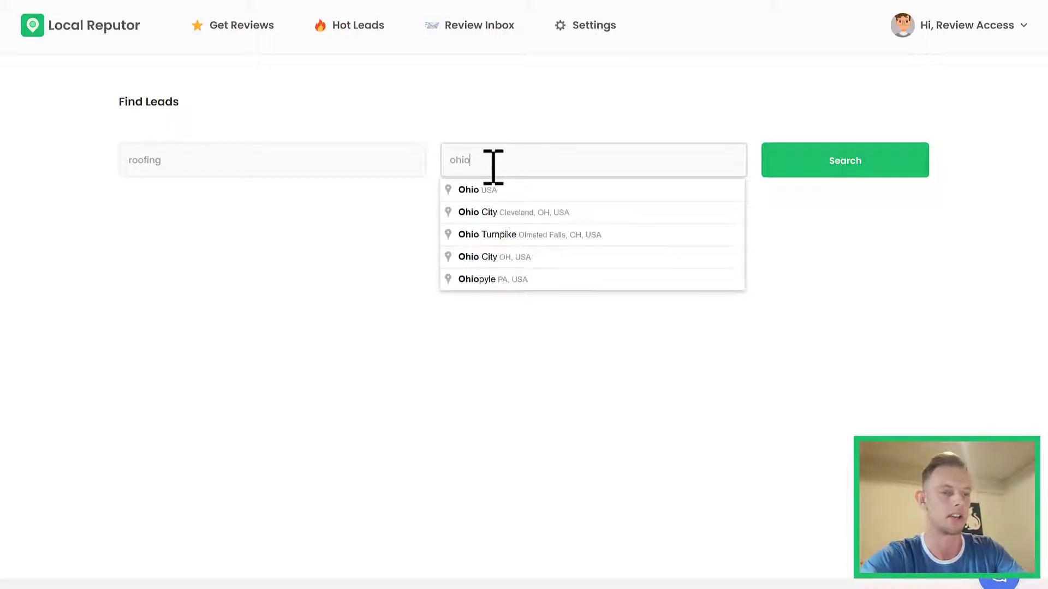
click(478, 191)
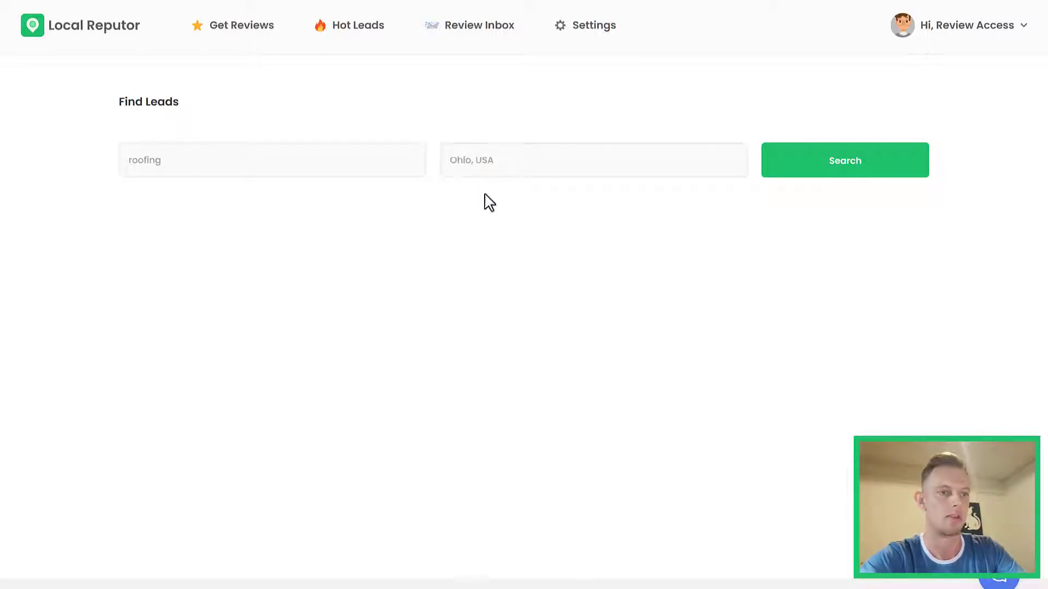
click(806, 173)
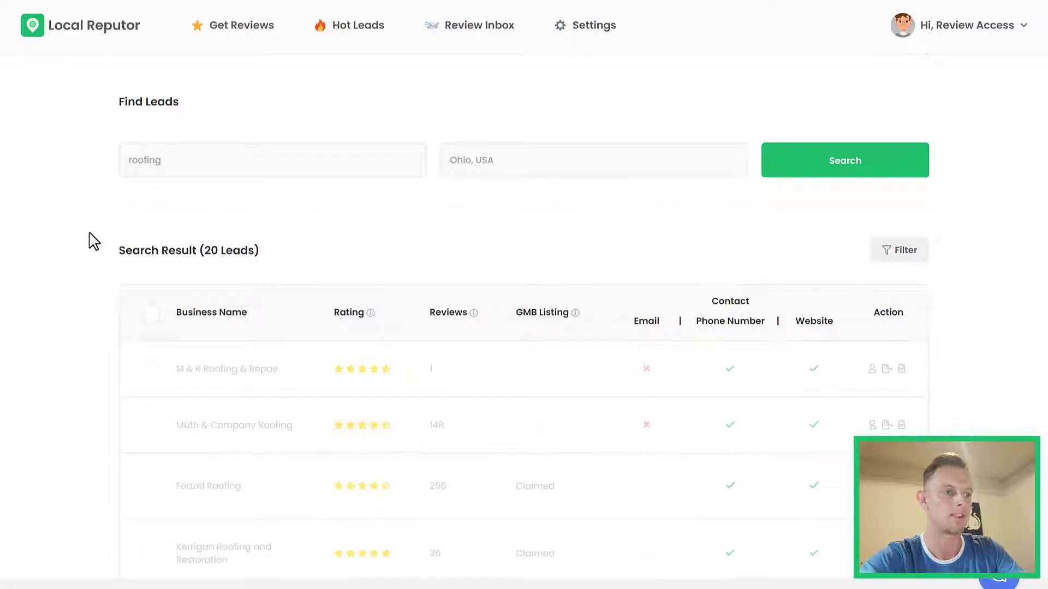
scroll(93, 241, down, 5)
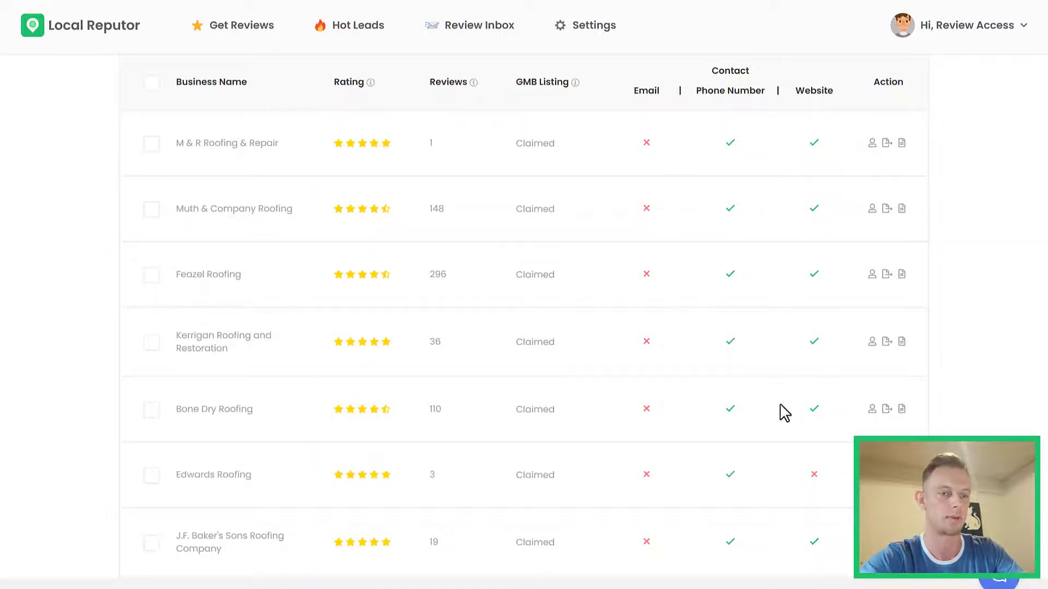
scroll(79, 314, down, 9)
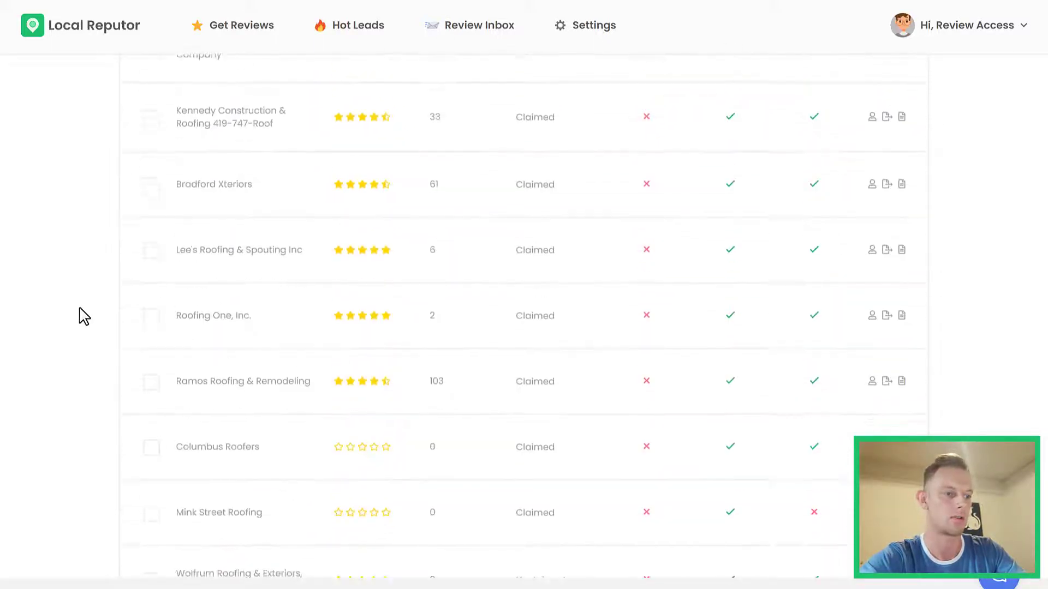
scroll(83, 316, down, 6)
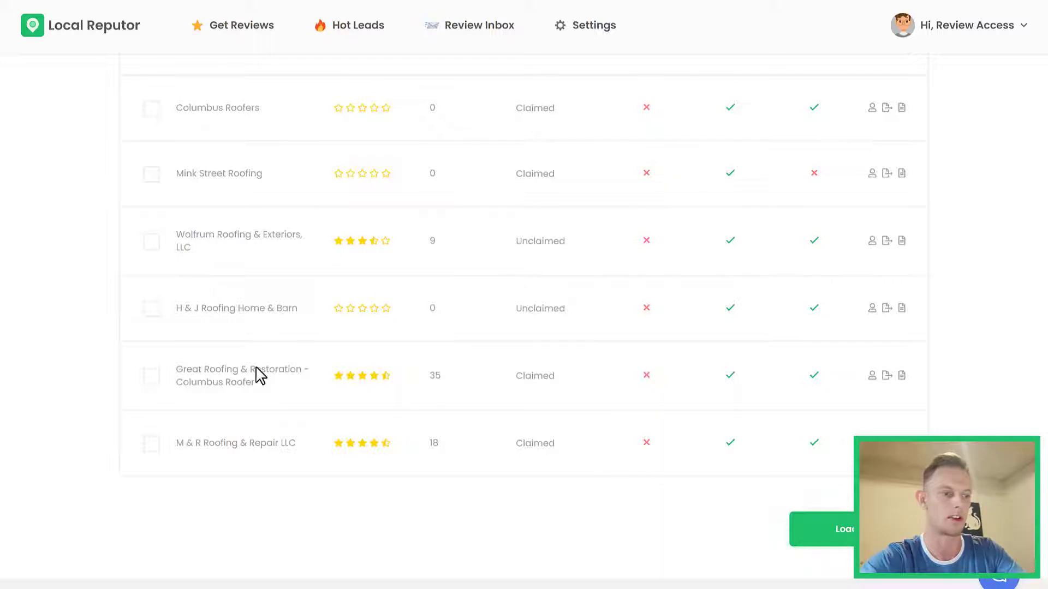
scroll(59, 274, up, 20)
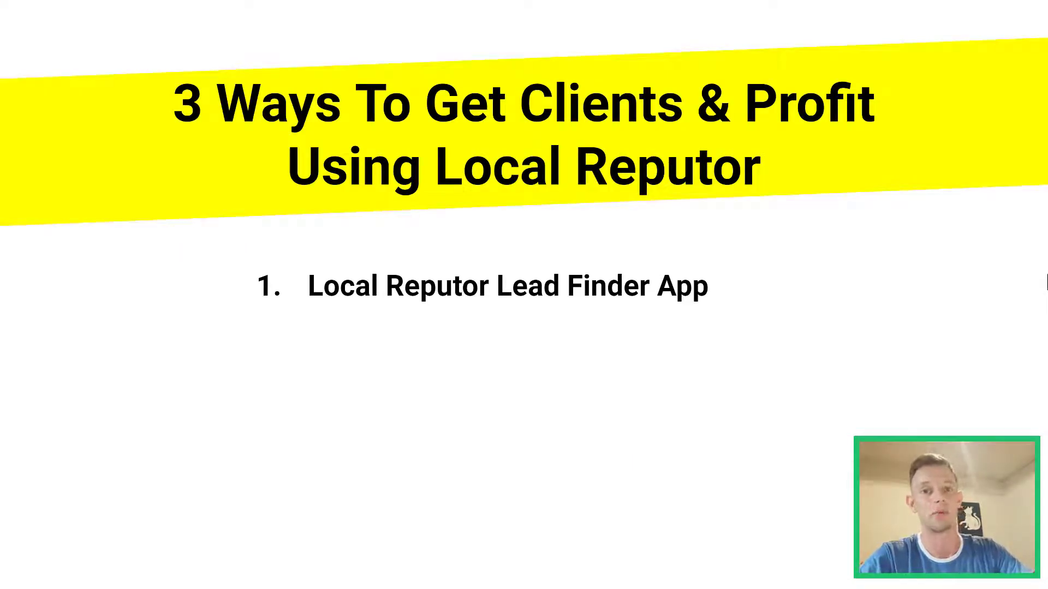
Reveal the remaining points on the "3 Ways To Get Clients & Profit Using Local Reputor" slide.
key(Right)
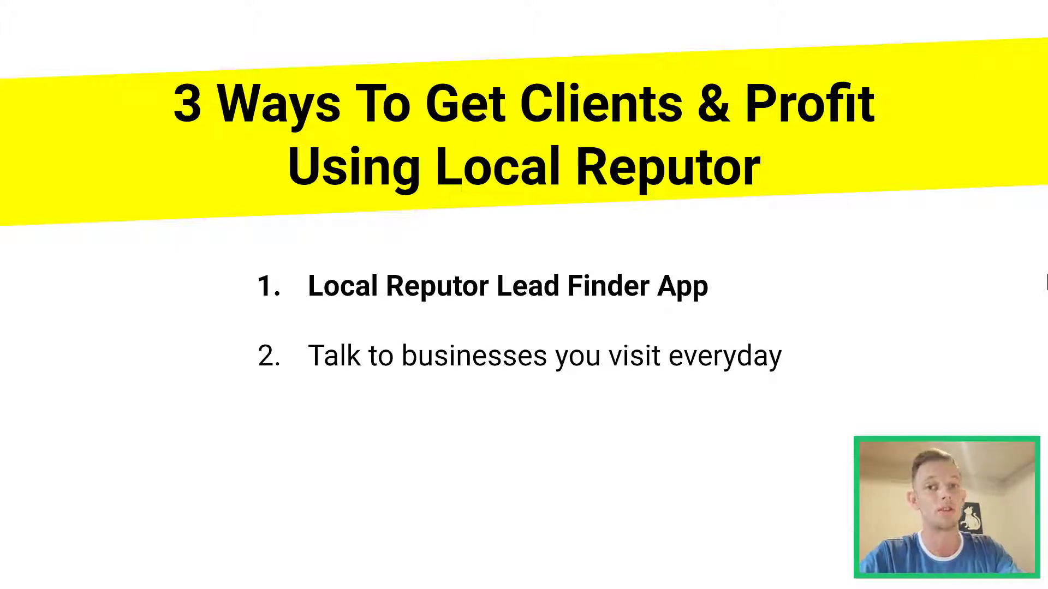
key(Right)
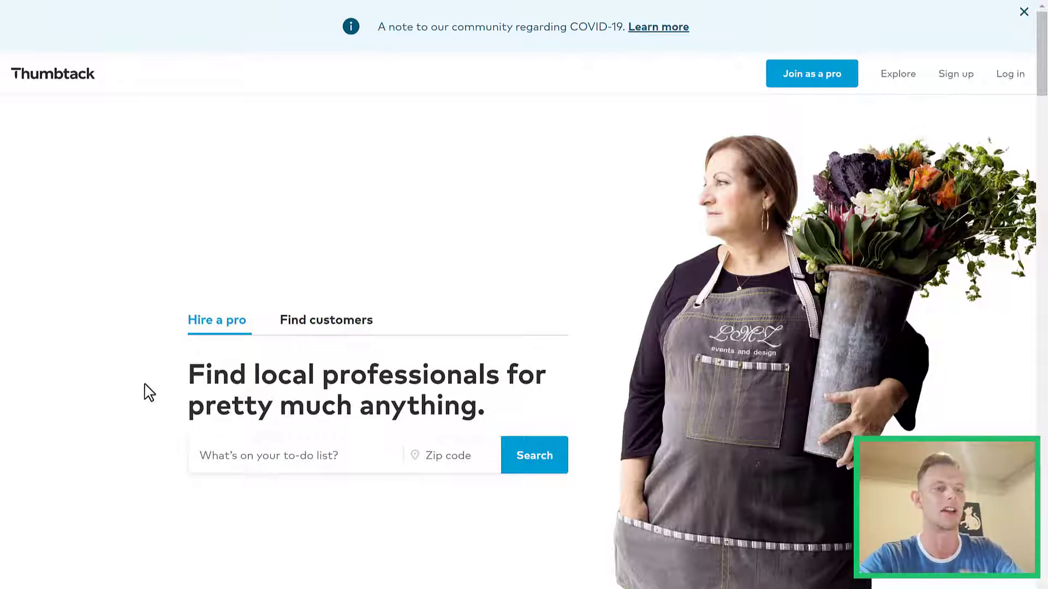
Enter "social media marketing" as the service to look for on the Thumbtack home page.
scroll(148, 393, down, 1)
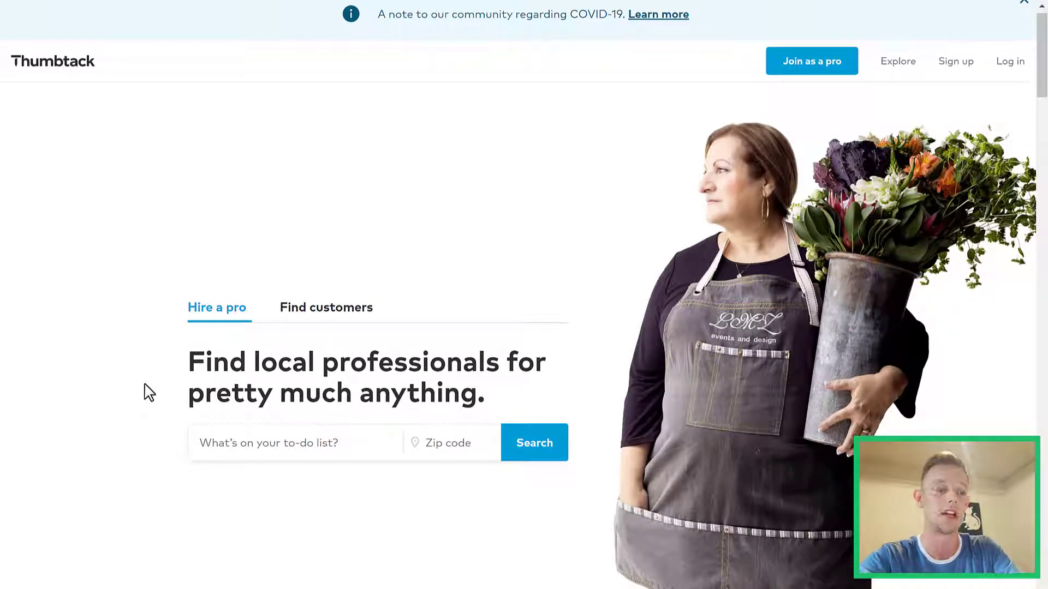
scroll(148, 393, down, 2)
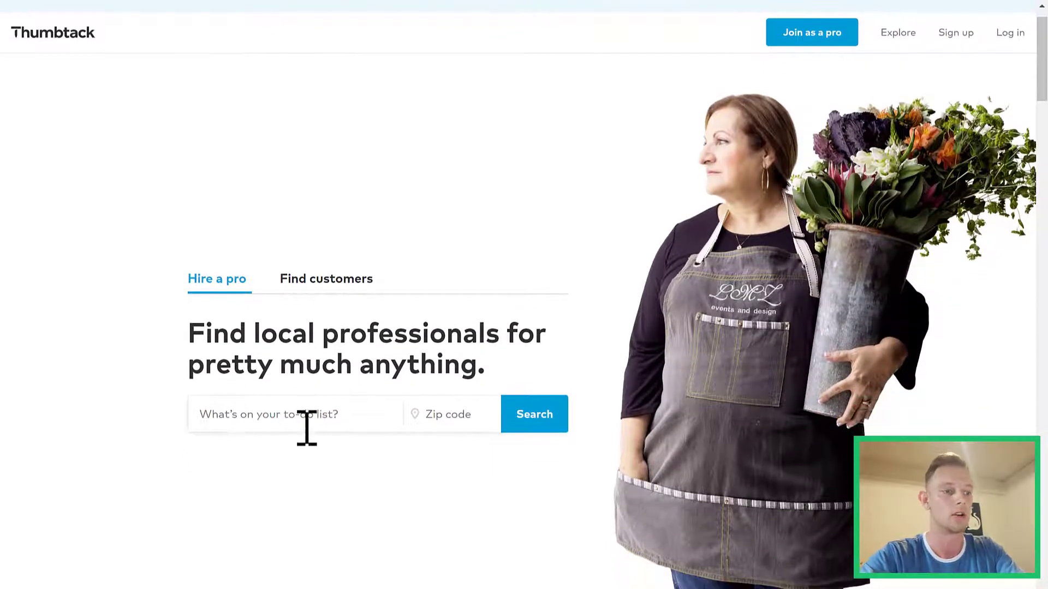
click(307, 428)
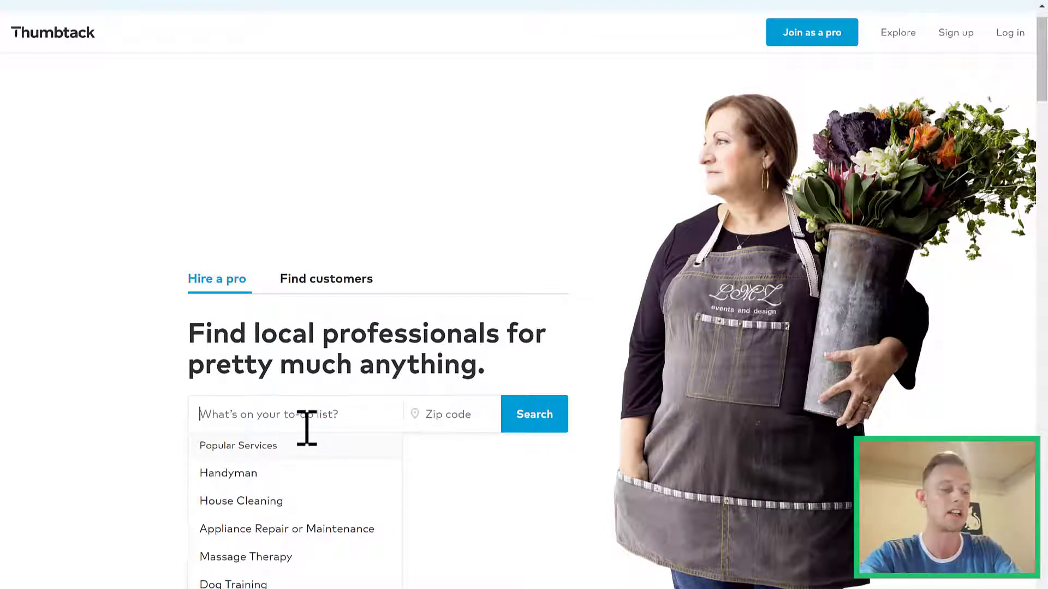
text(social me)
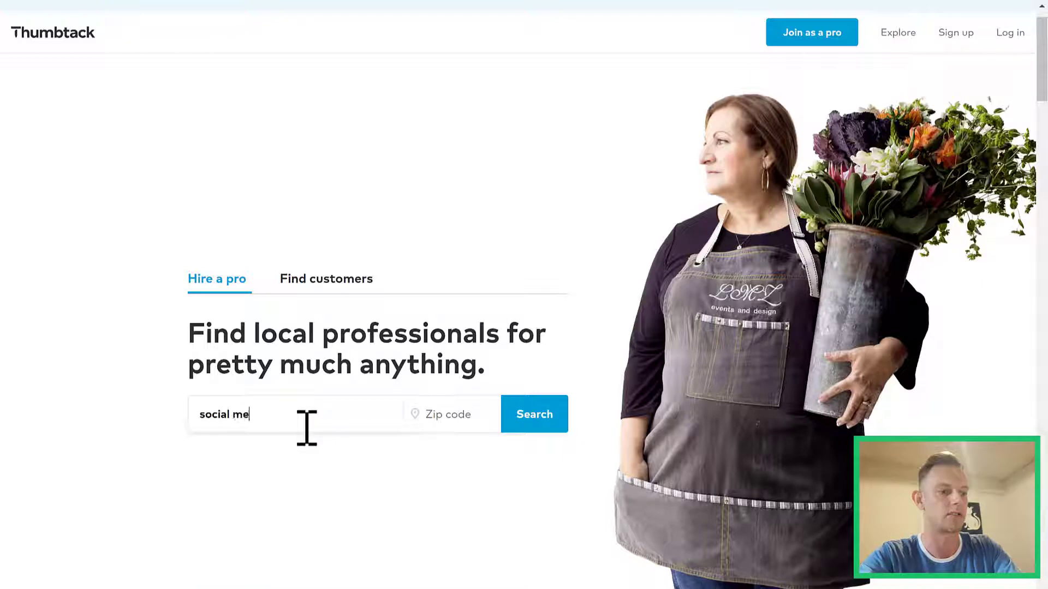
text(dia marketing)
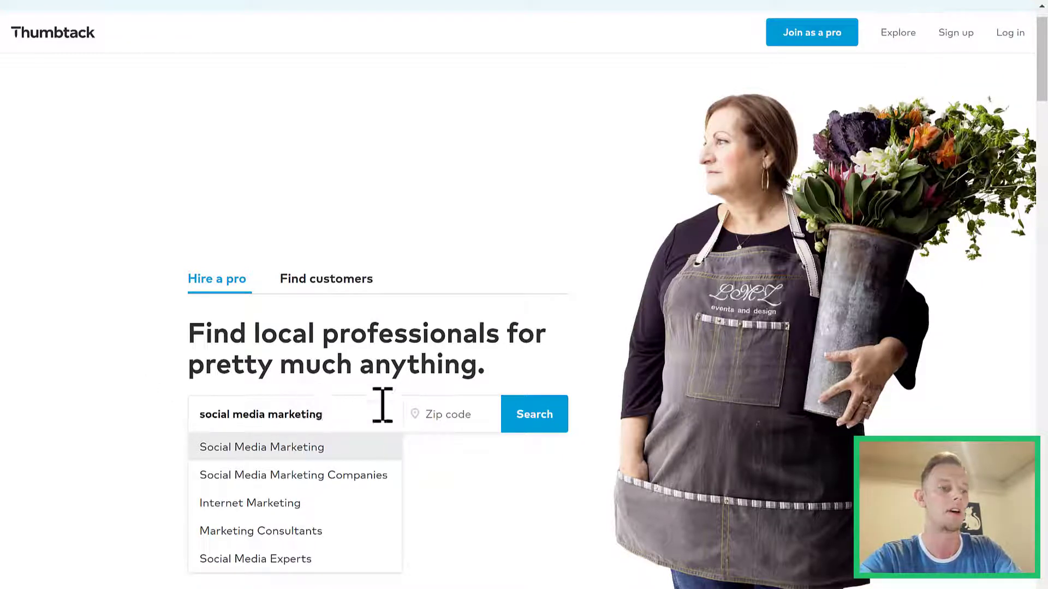
click(520, 347)
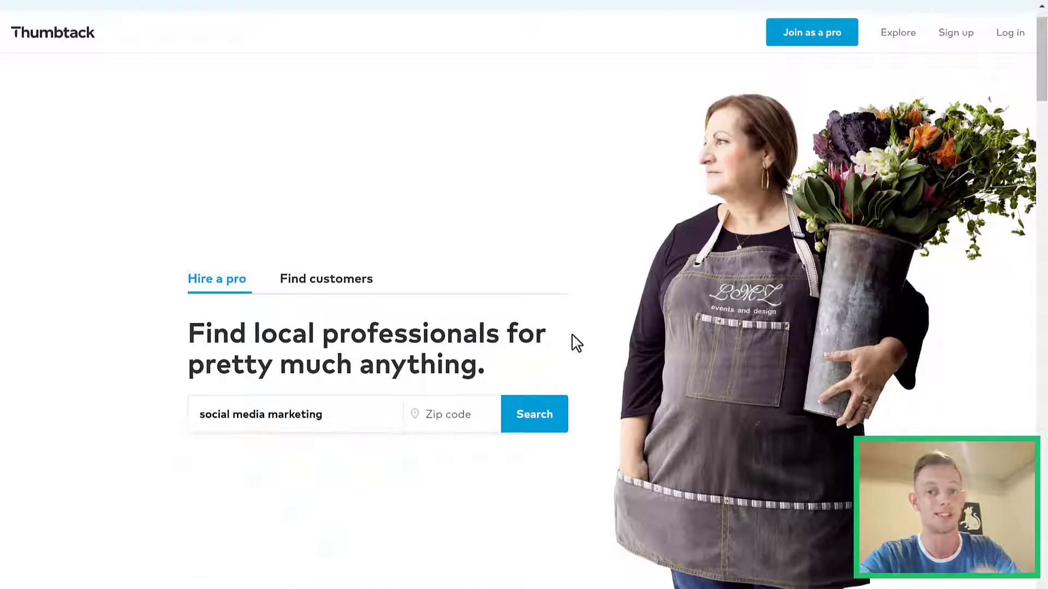
Try "reviews" as the Thumbtack service, and replace it with the "Reputation Management Consultants" suggestion for "reputation management".
click(348, 410)
text(reviews)
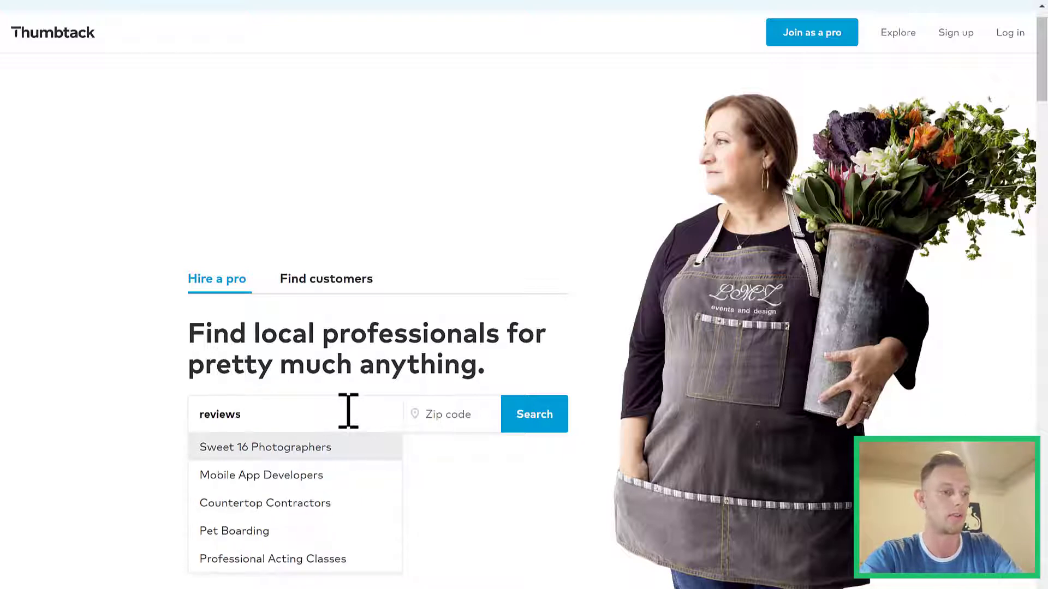
key(ctrl+a)
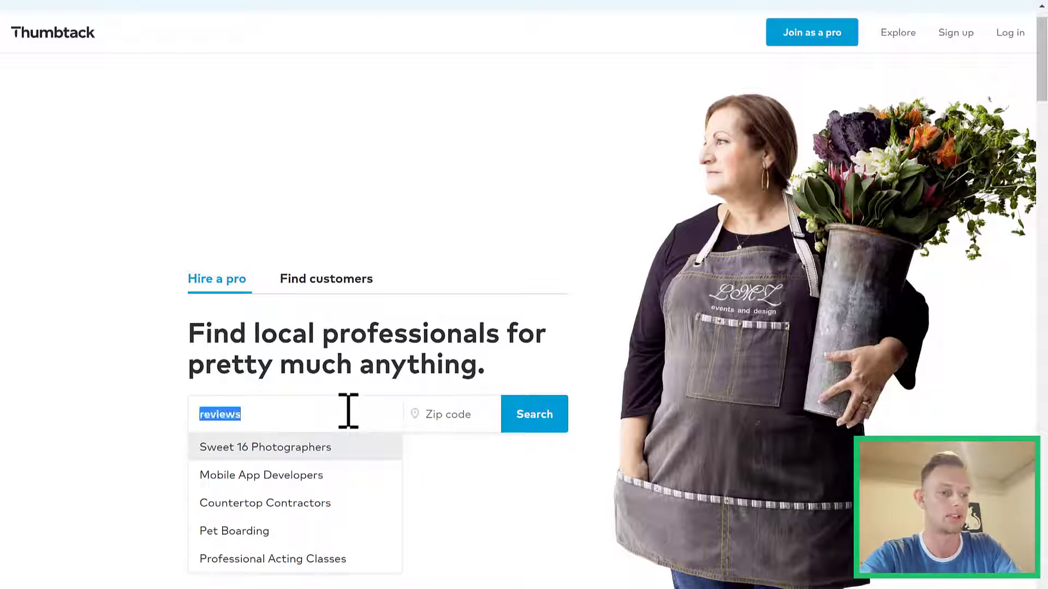
text(reputation management)
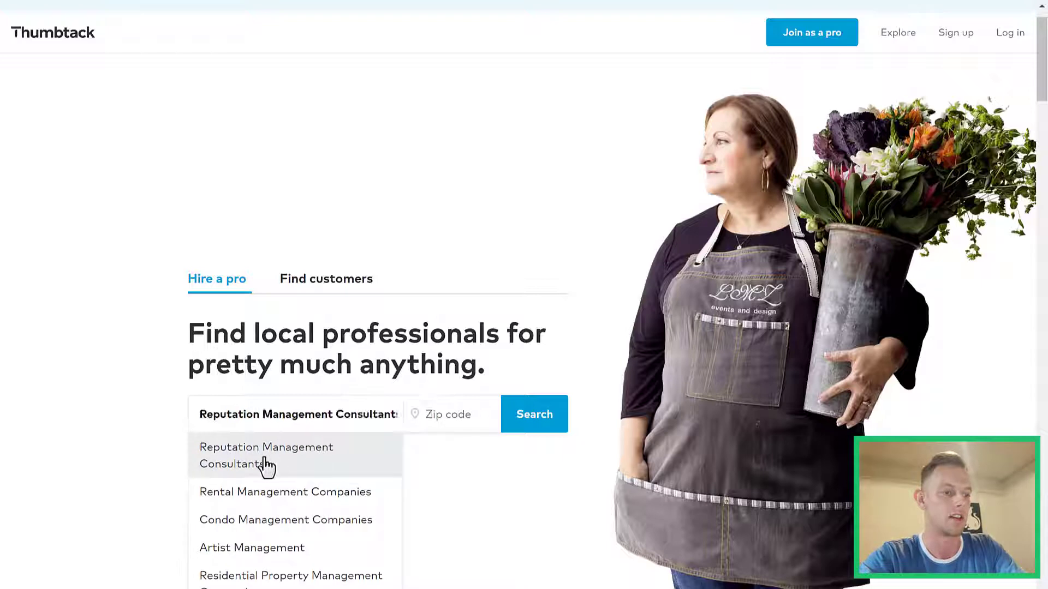
click(265, 465)
click(473, 402)
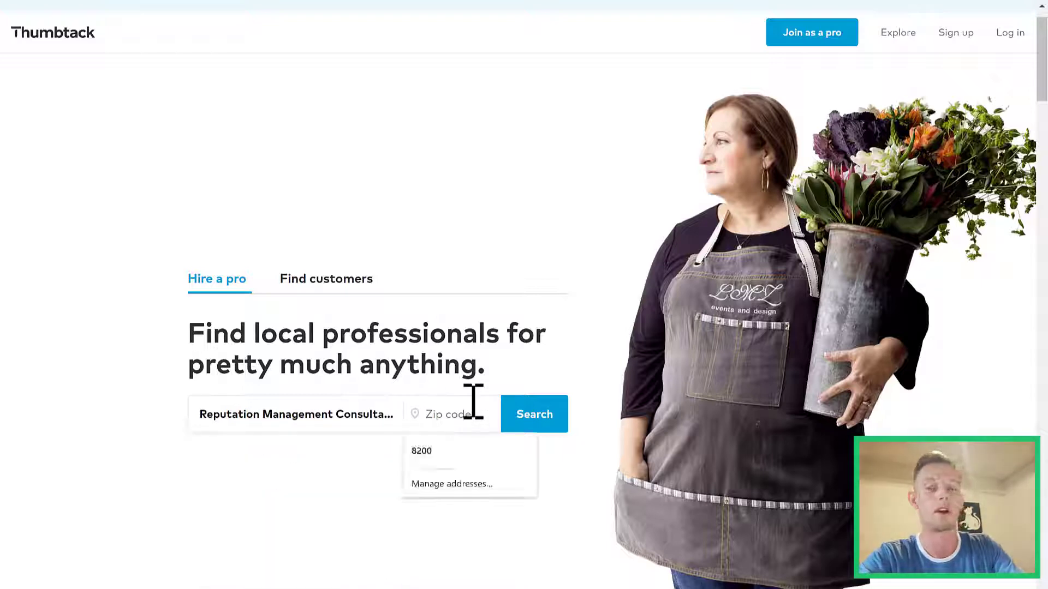
click(480, 274)
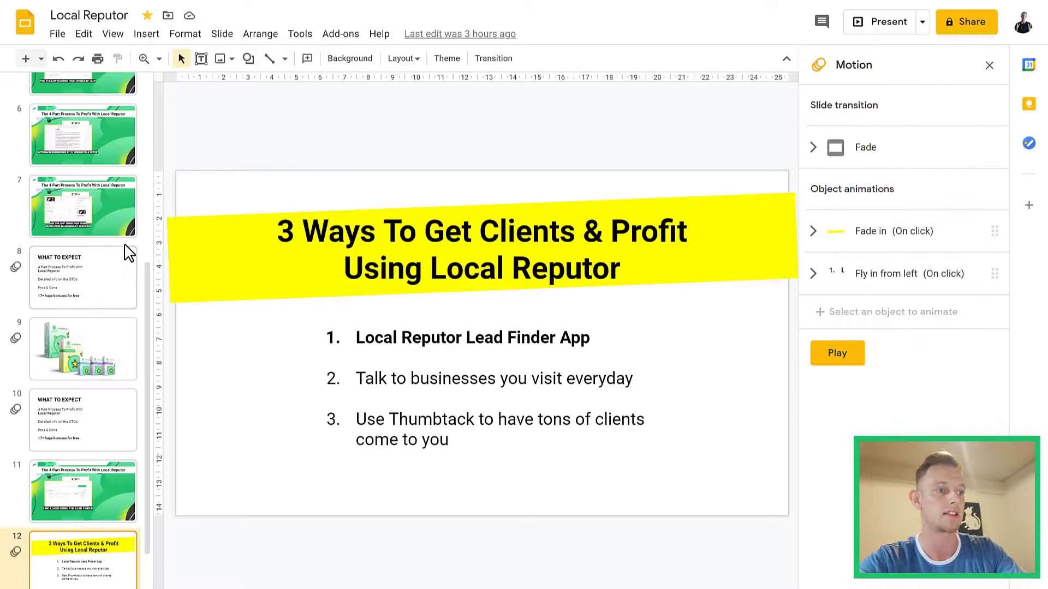
Leave the slide presentation and filter the roofing leads in Local Reputor to businesses with an Unclaimed GMB Listing.
scroll(124, 245, up, 3)
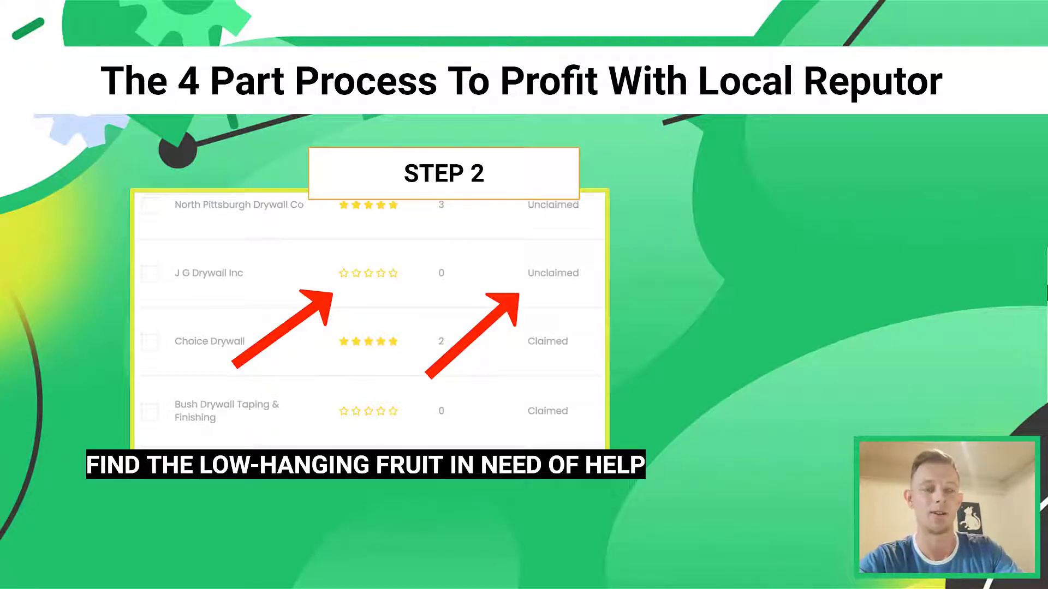
key(Escape)
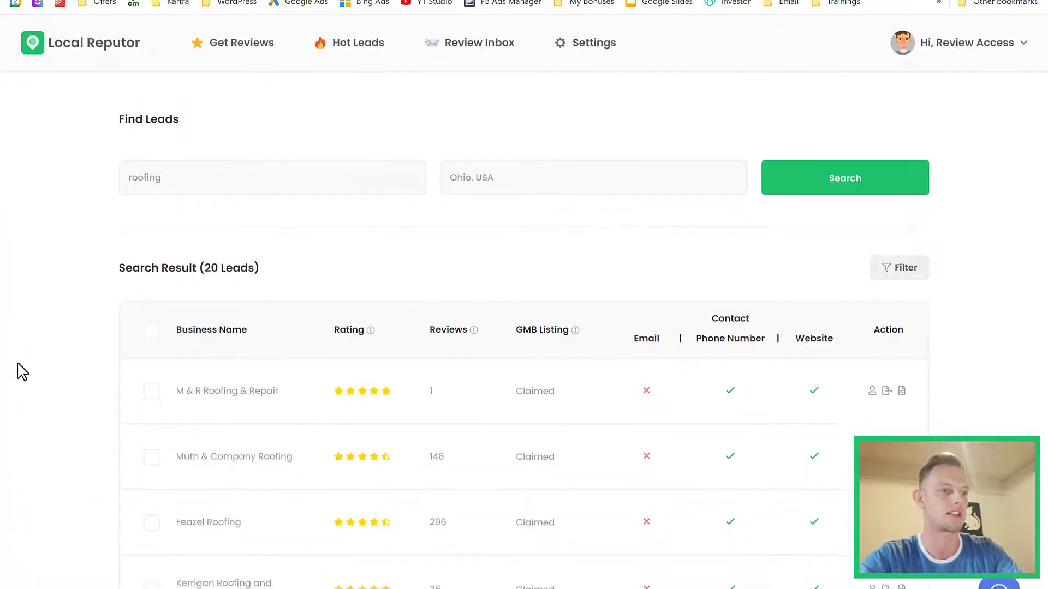
scroll(82, 306, down, 2)
scroll(464, 122, up, 3)
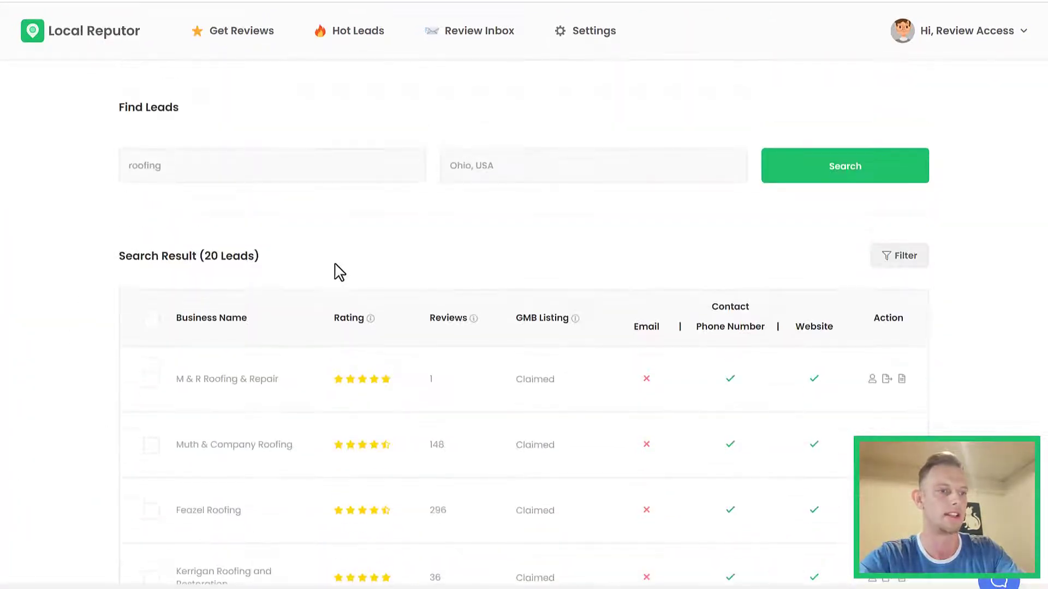
click(899, 257)
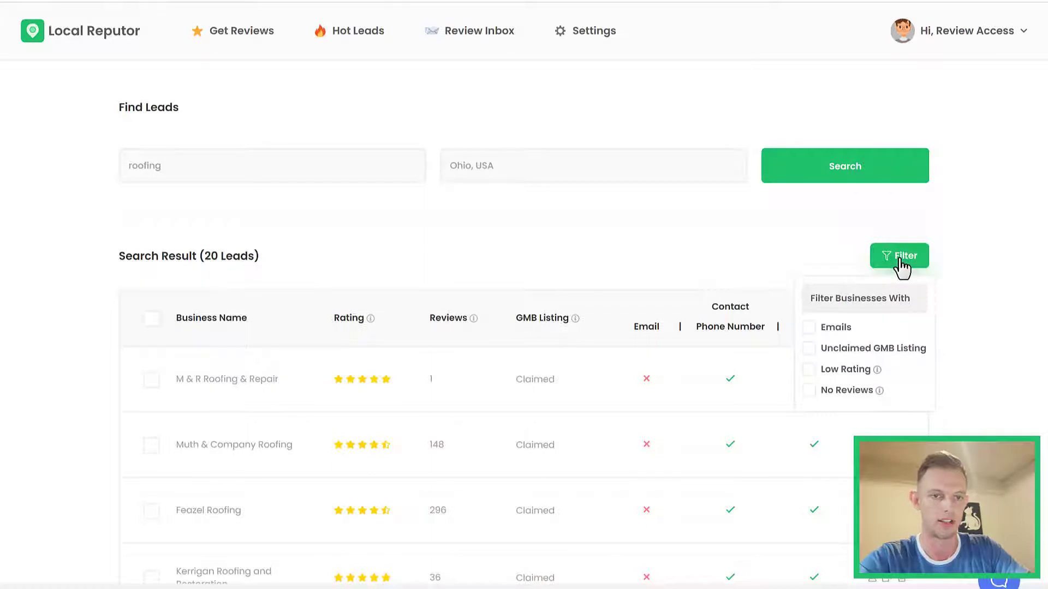
click(901, 256)
click(900, 261)
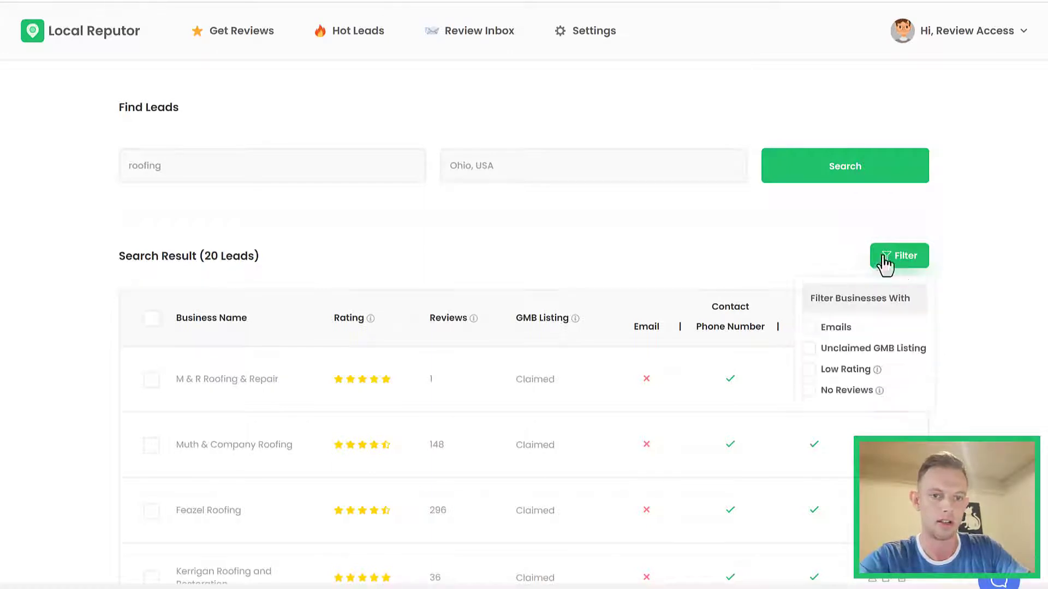
click(811, 350)
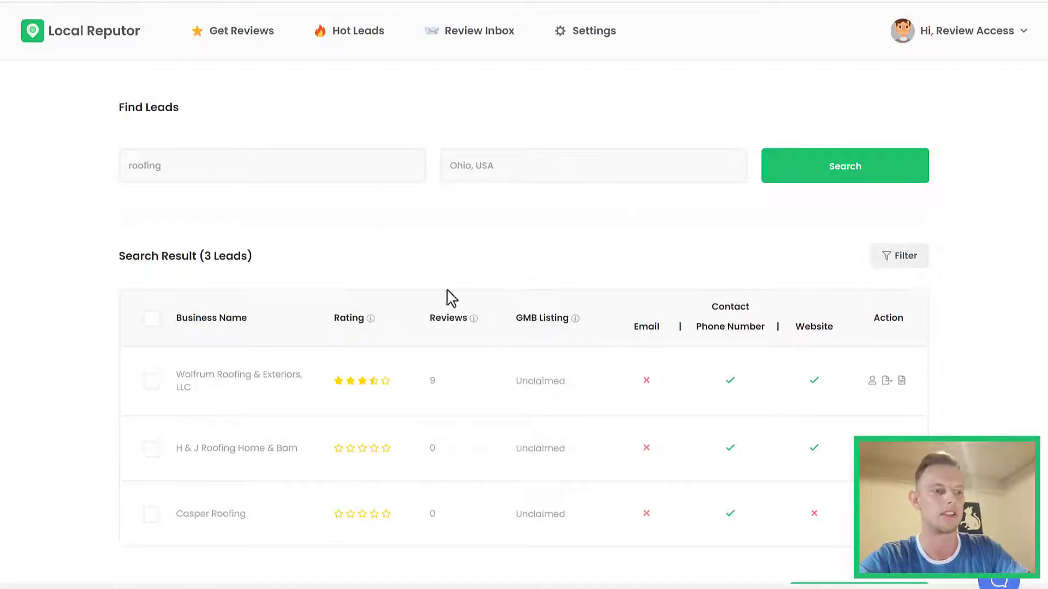
scroll(655, 322, down, 1)
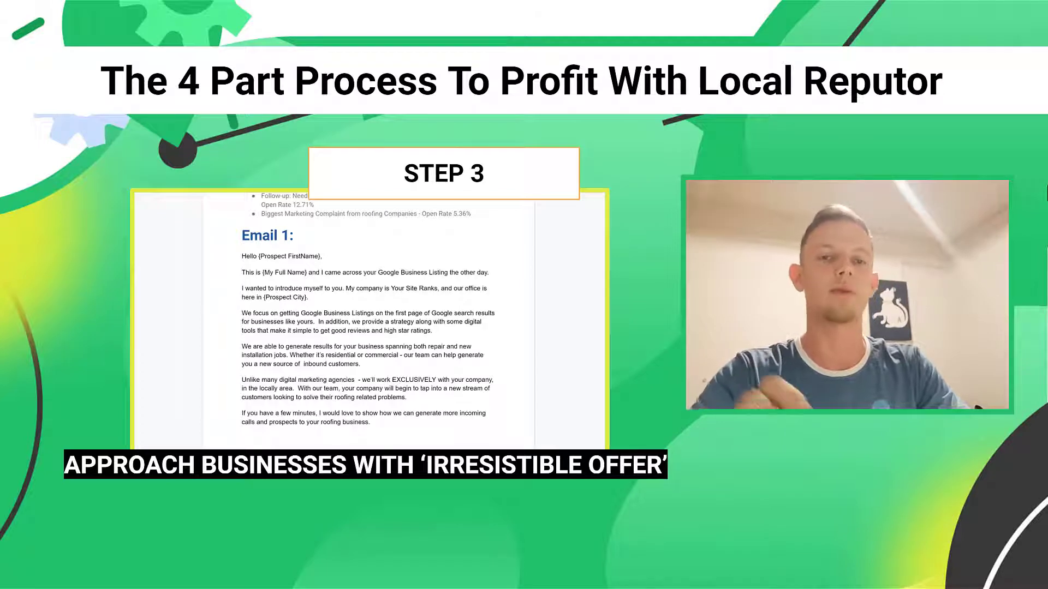
Exit the Step 3 slide presentation and switch to the "Roofing 4-Part Sequence September 2020" document in Google Docs.
key(Escape)
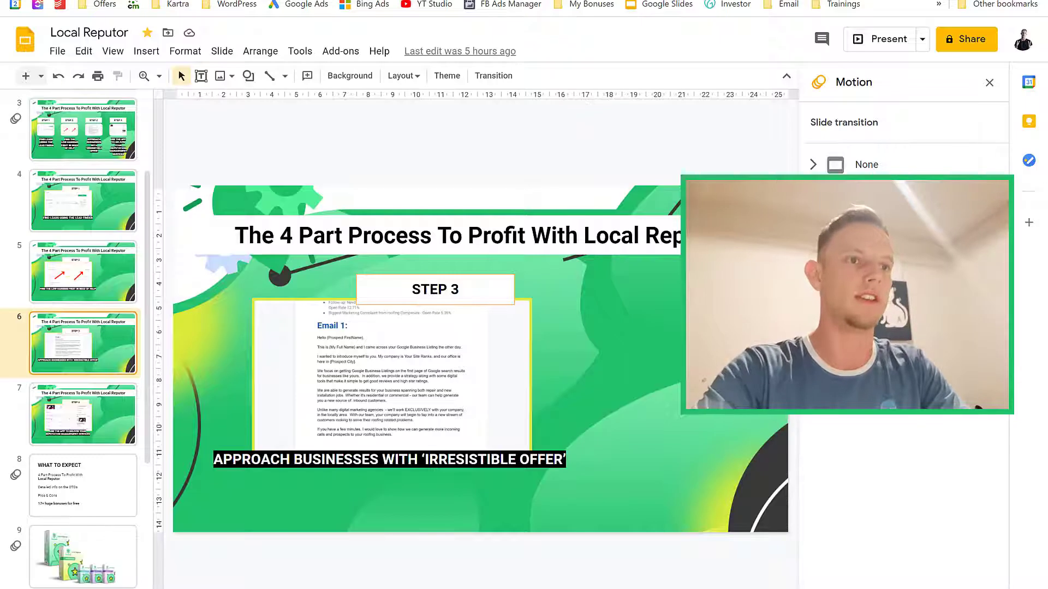
click(464, 1)
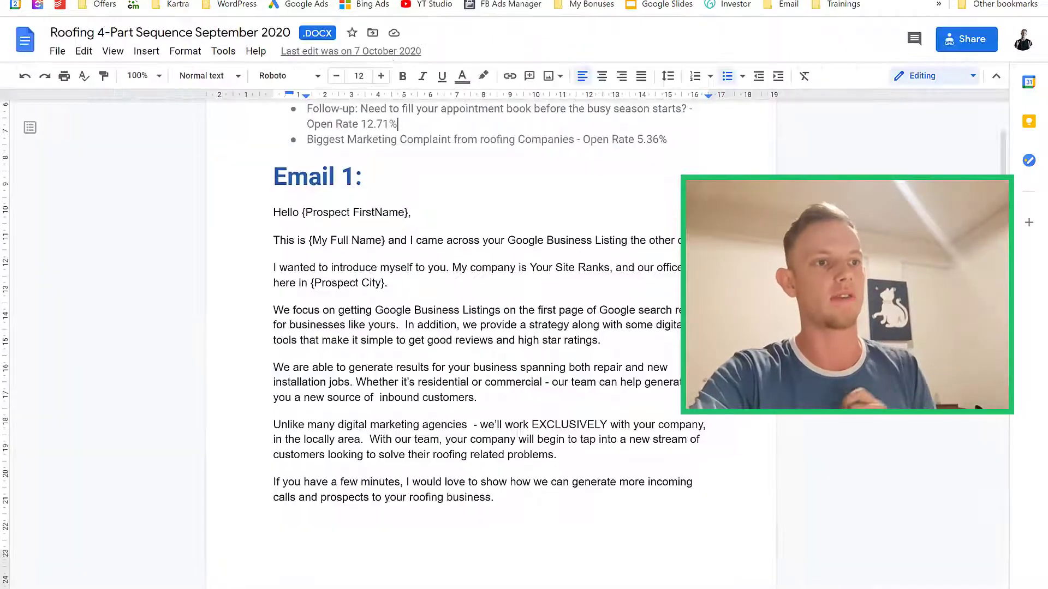
click(453, 0)
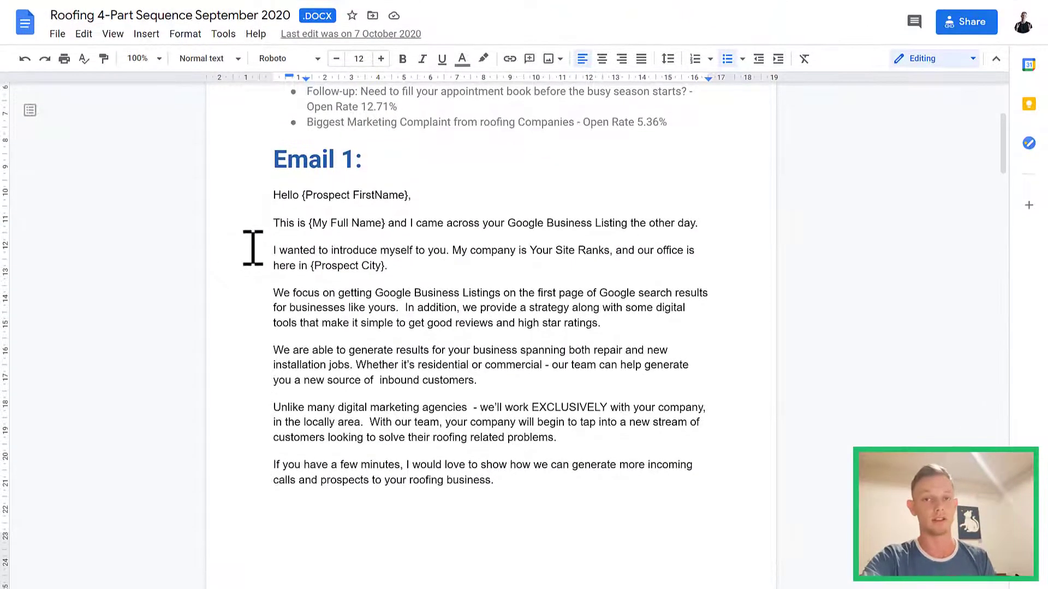
Read through Email 1 and highlight its closing offer of a short 10-15 minute call.
scroll(252, 249, down, 3)
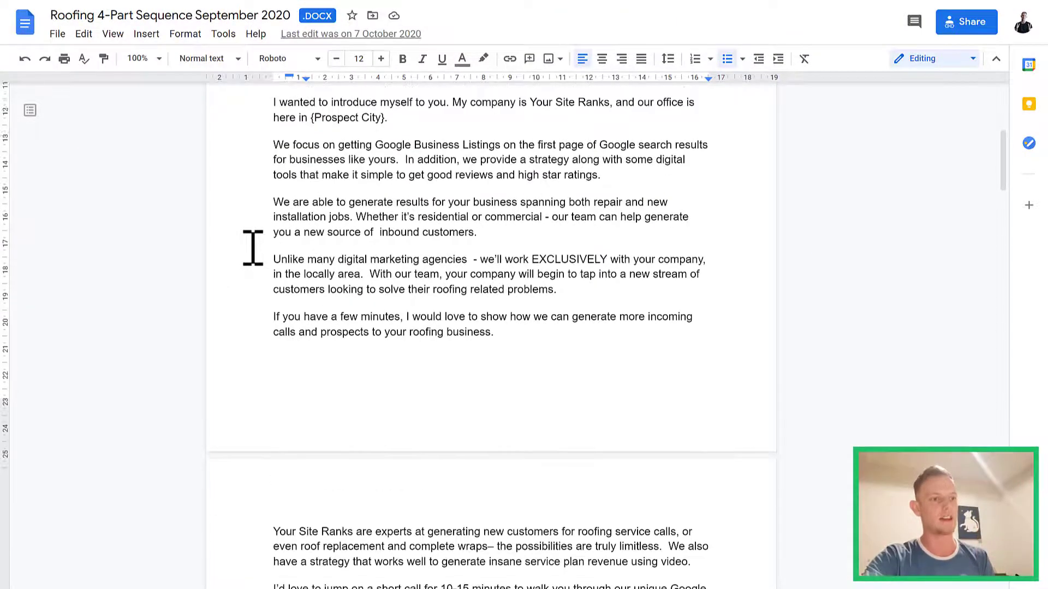
scroll(252, 248, down, 3)
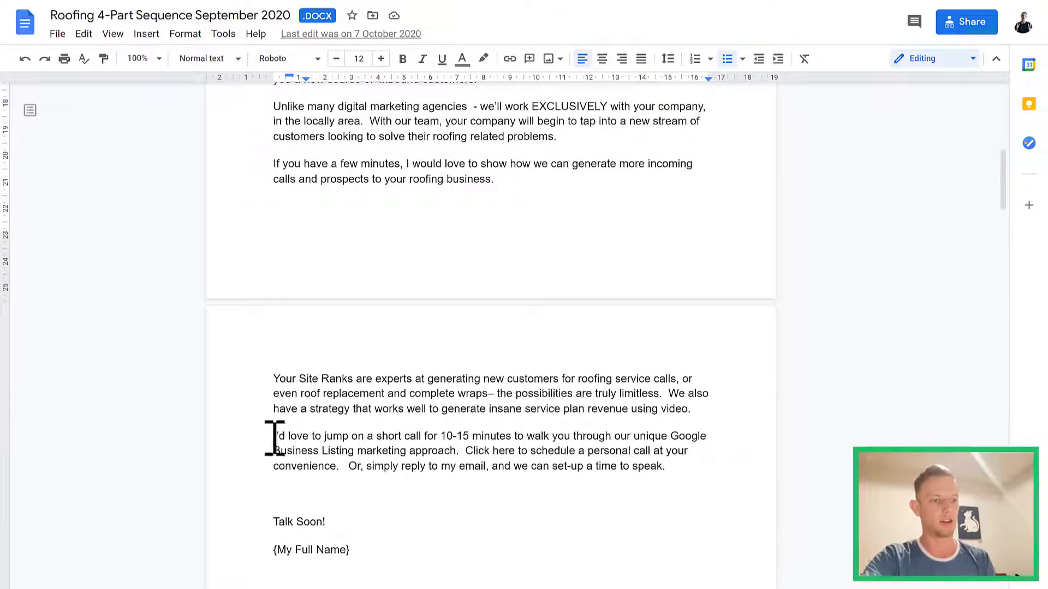
drag(275, 437, 408, 438)
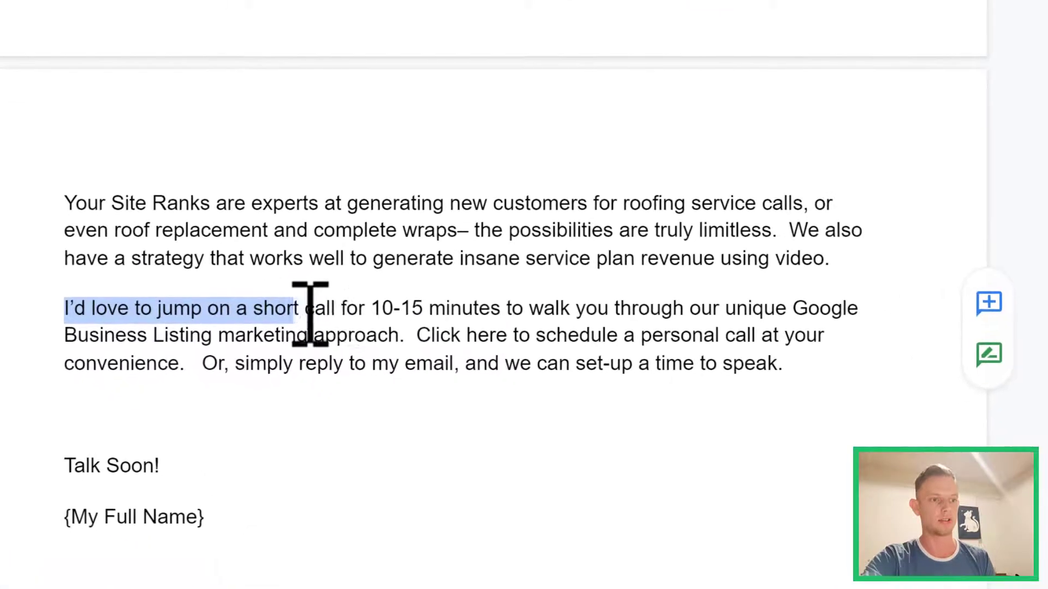
drag(310, 314, 500, 309)
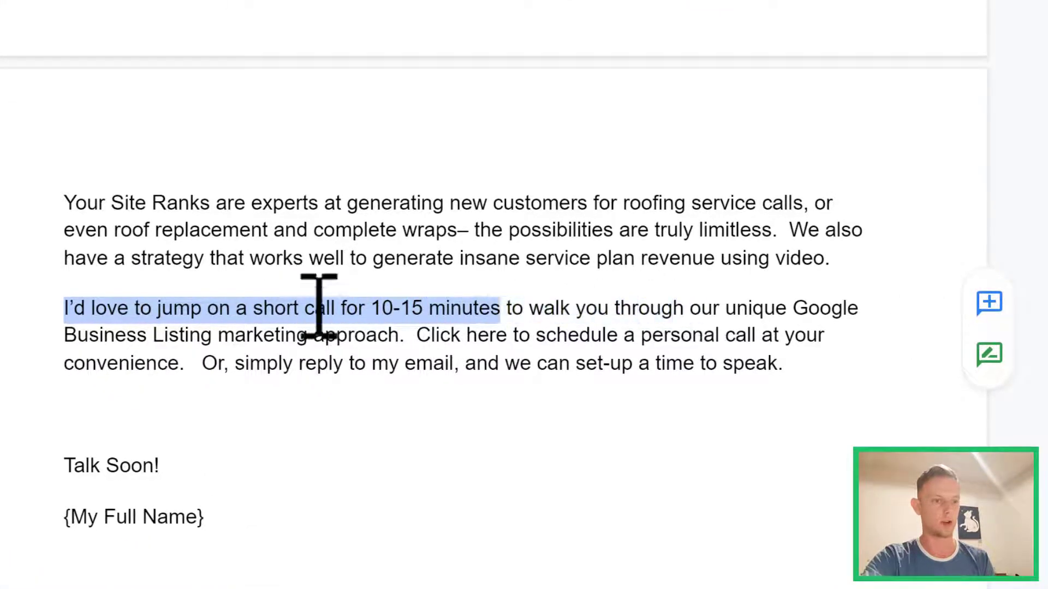
drag(64, 309, 402, 330)
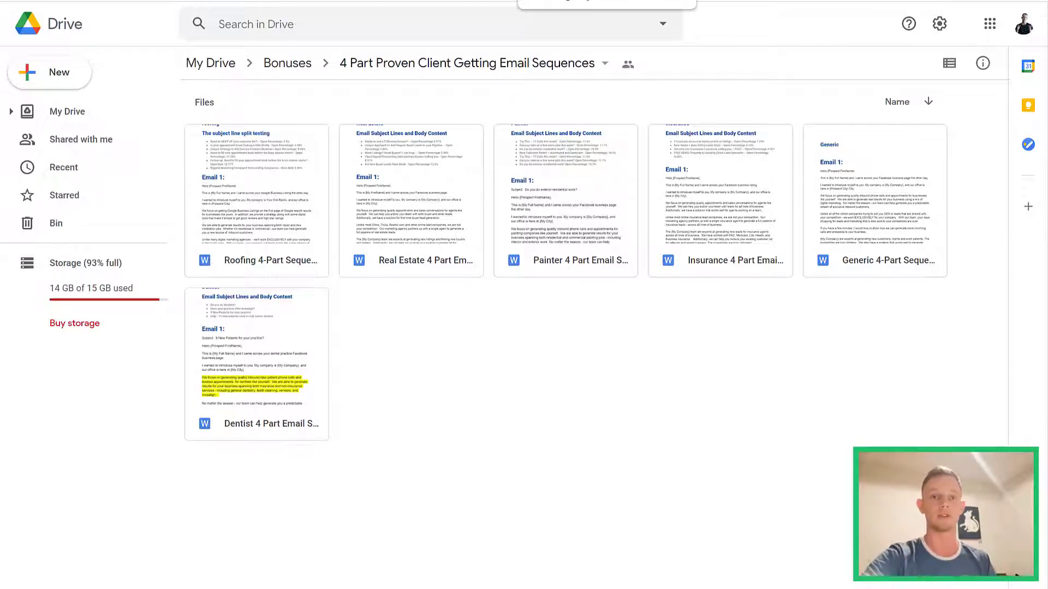
Switch from the Drive folder to the landing page offering the free 15-minute strategy call.
click(551, 0)
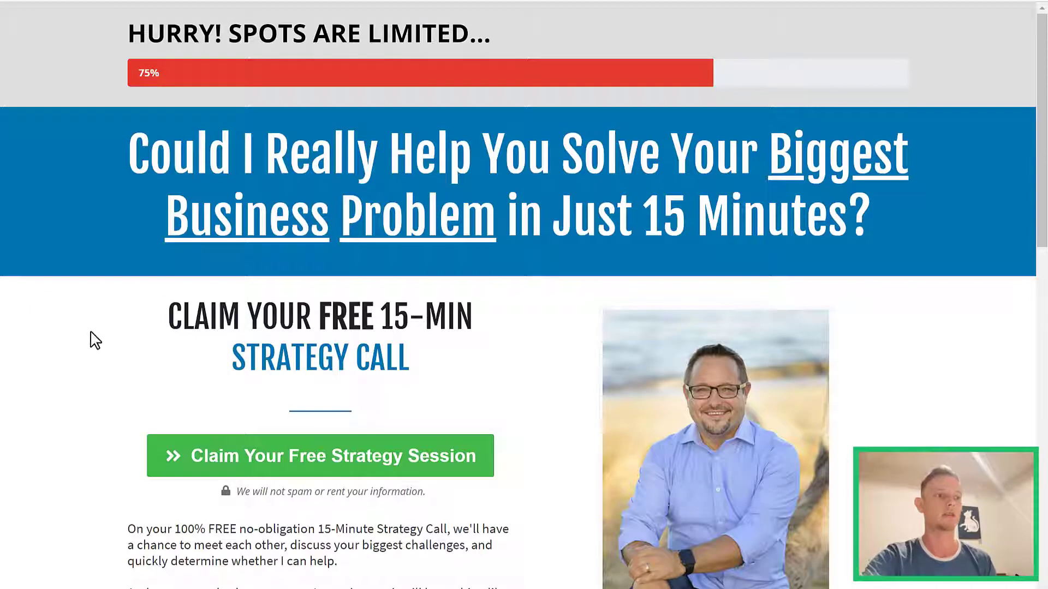